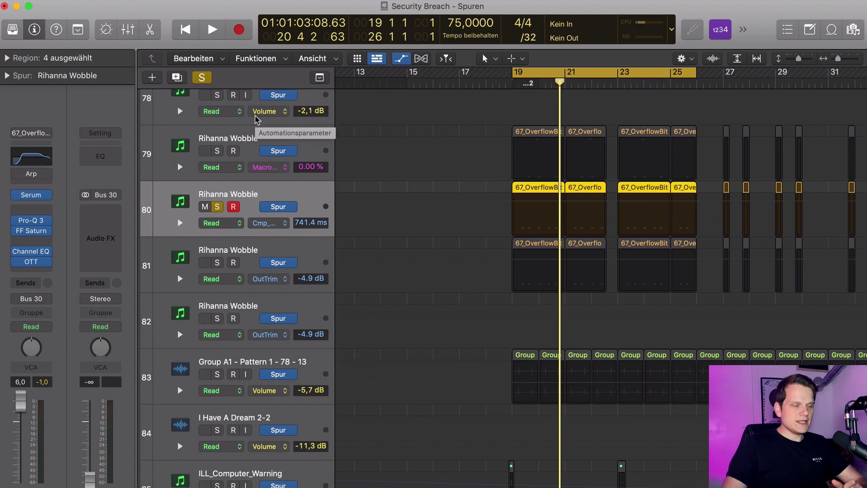
Step: Bypass the four audio effects on the selected Rihanna Wobble track and open Serum's effects page
{"action": "left_click_drag", "start_coordinate": [15, 261], "coordinate": [15, 220]}
{"action": "left_click", "coordinate": [31, 195]}
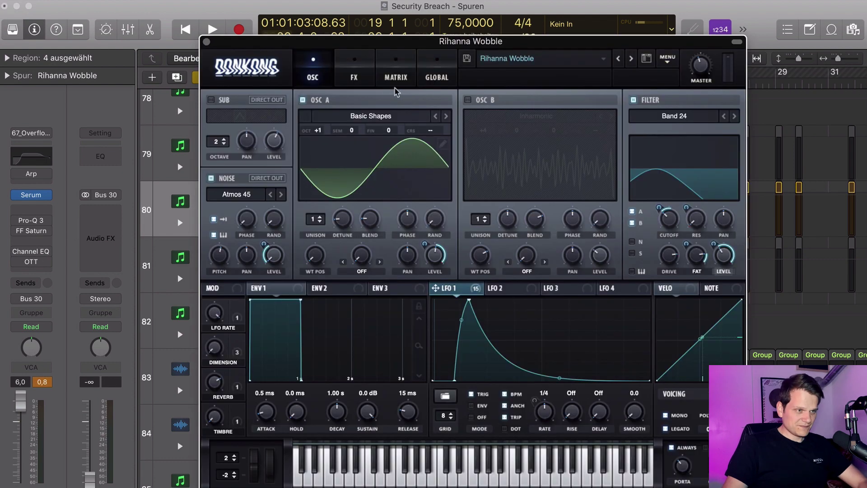
{"action": "left_click", "coordinate": [371, 77]}
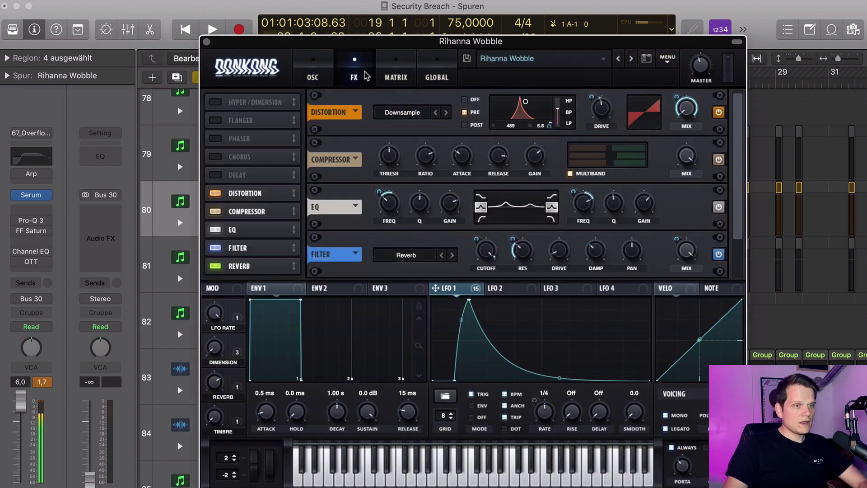
{"action": "left_click", "coordinate": [313, 76]}
{"action": "left_click", "coordinate": [343, 67]}
Step: Switch off the distortion, compressor, EQ, filter and reverb modules in Serum
{"action": "left_click", "coordinate": [216, 193]}
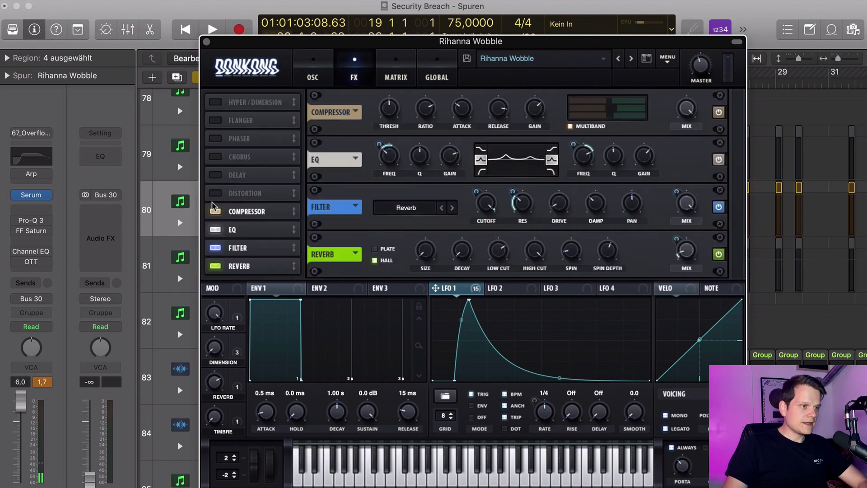
{"action": "left_click", "coordinate": [216, 211]}
{"action": "left_click", "coordinate": [215, 230]}
{"action": "left_click", "coordinate": [215, 247]}
{"action": "left_click", "coordinate": [216, 266]}
Step: Look at Serum's oscillator page and browse the noise categories without changing the noise sample
{"action": "left_click", "coordinate": [321, 75]}
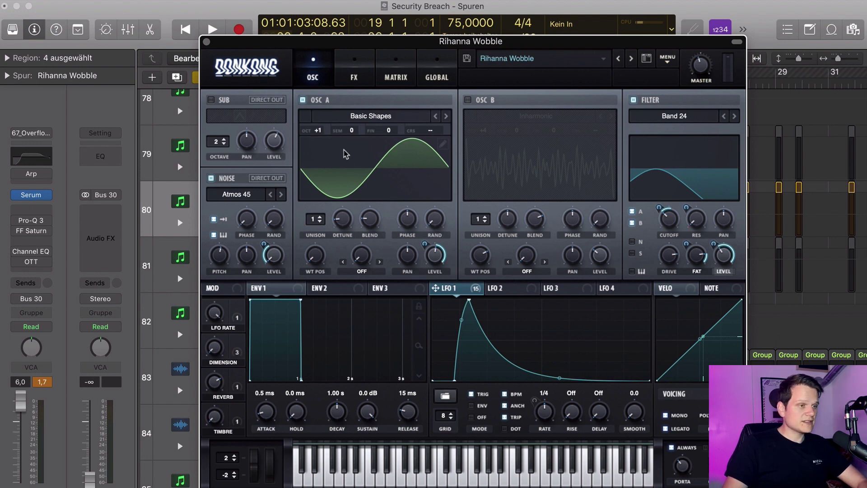
{"action": "left_click", "coordinate": [237, 194]}
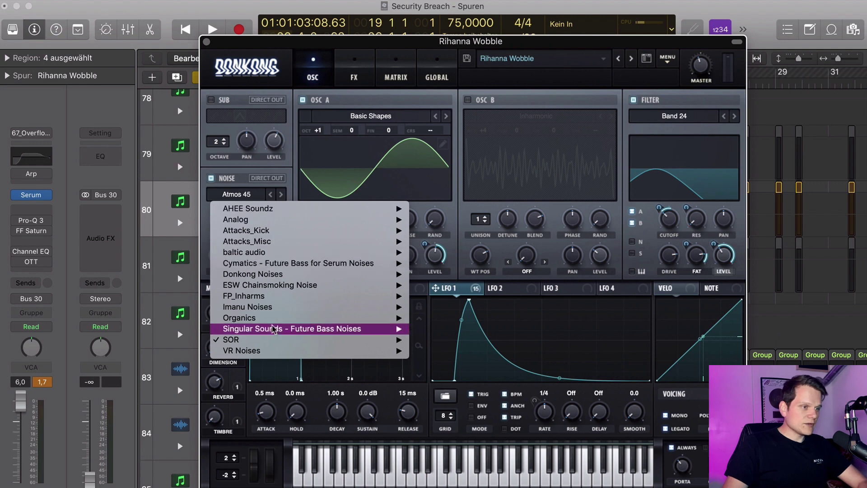
{"action": "mouse_move", "coordinate": [264, 339]}
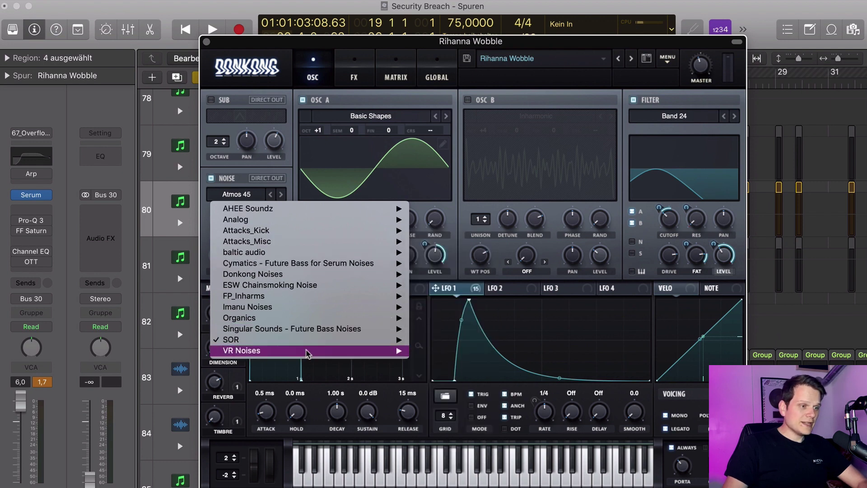
{"action": "left_click", "coordinate": [334, 174]}
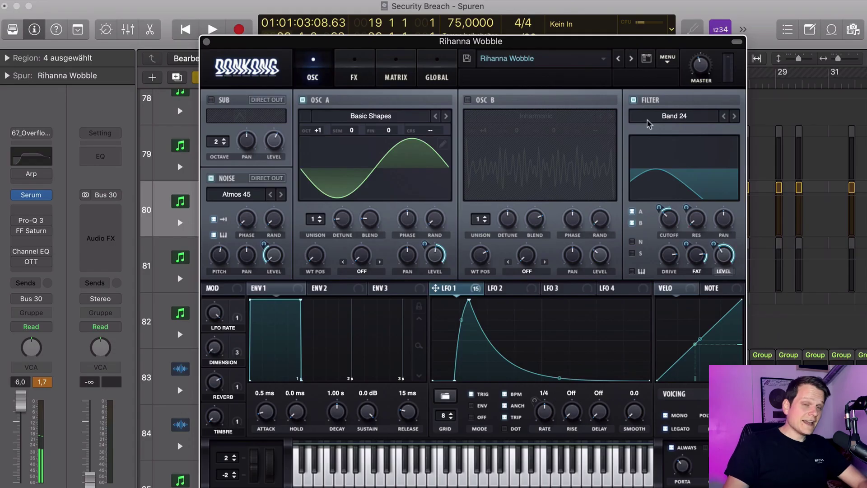
Step: Examine the oscillator page's filter type and the LFO 1 modulation on its cutoff, resonance and fat controls
{"action": "left_click", "coordinate": [648, 123]}
{"action": "left_click", "coordinate": [695, 99]}
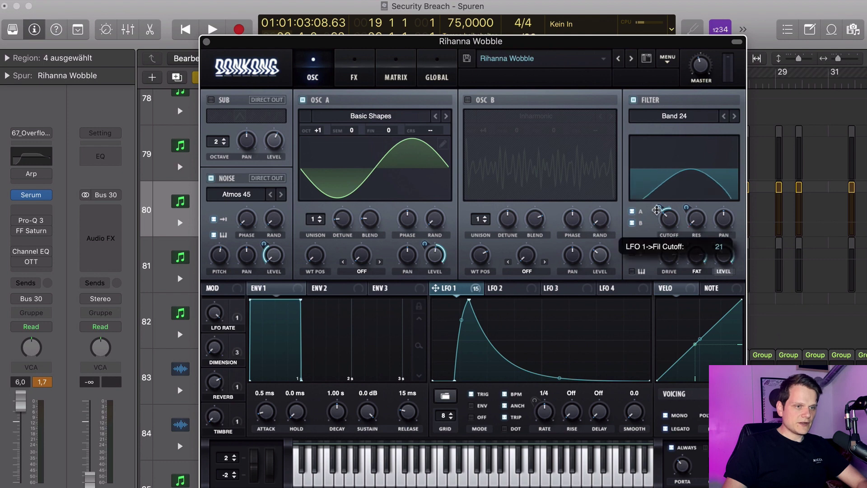
{"action": "mouse_move", "coordinate": [696, 258]}
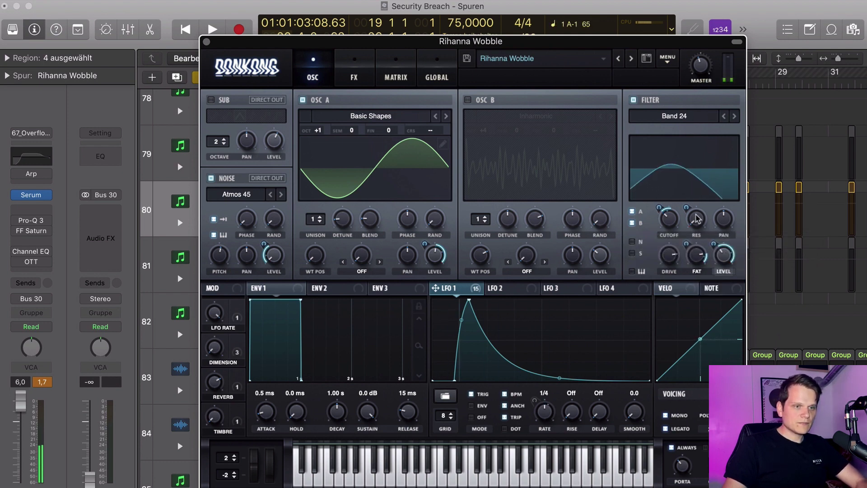
{"action": "mouse_move", "coordinate": [697, 219]}
{"action": "left_mouse_down"}
{"action": "mouse_move", "coordinate": [709, 159]}
{"action": "mouse_move", "coordinate": [707, 221]}
{"action": "mouse_move", "coordinate": [703, 139]}
{"action": "mouse_move", "coordinate": [700, 203]}
{"action": "mouse_move", "coordinate": [712, 138]}
{"action": "mouse_move", "coordinate": [701, 231]}
{"action": "mouse_move", "coordinate": [698, 222]}
{"action": "left_mouse_up"}
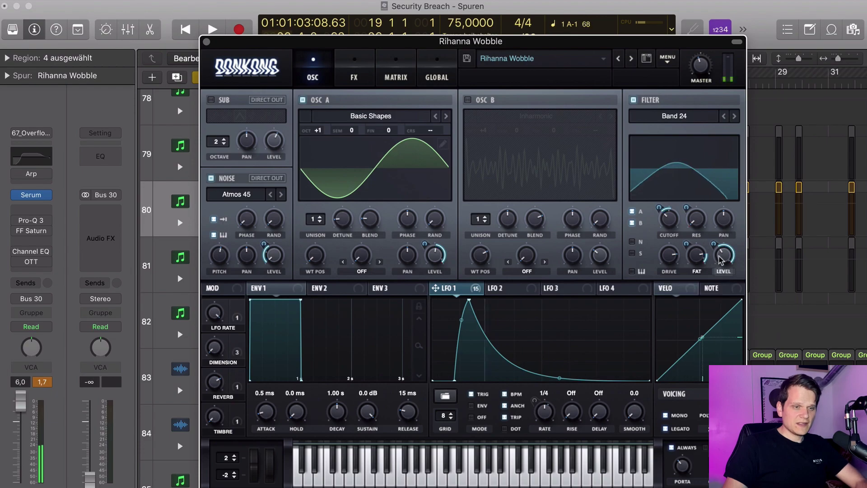
Step: Turn Serum's distortion module back on and audition a lower drive amount before restoring it
{"action": "left_click", "coordinate": [354, 77]}
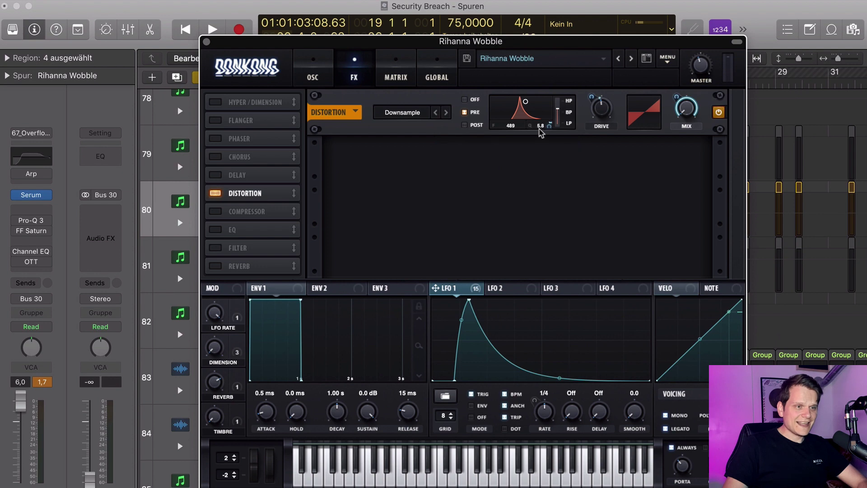
{"action": "left_click", "coordinate": [560, 113]}
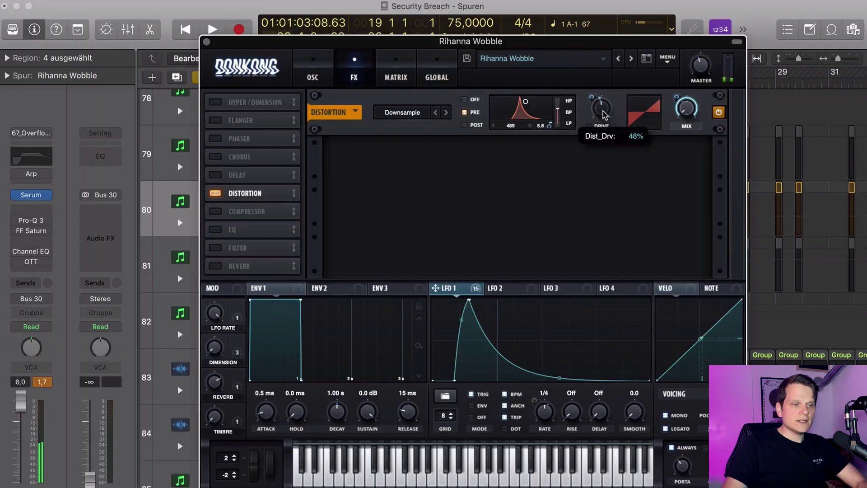
{"action": "left_click_drag", "start_coordinate": [590, 146], "coordinate": [590, 215]}
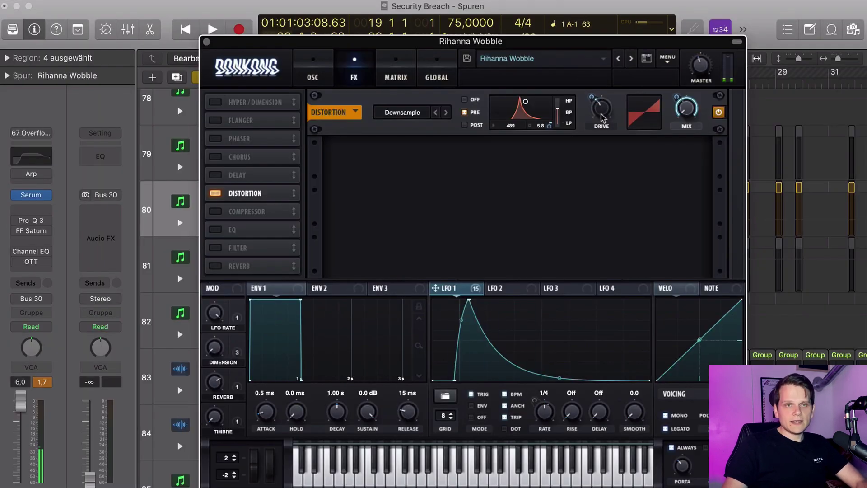
{"action": "scroll", "coordinate": [602, 115], "scroll_direction": "up", "scroll_amount": 5}
{"action": "left_click_drag", "start_coordinate": [604, 114], "coordinate": [605, 109]}
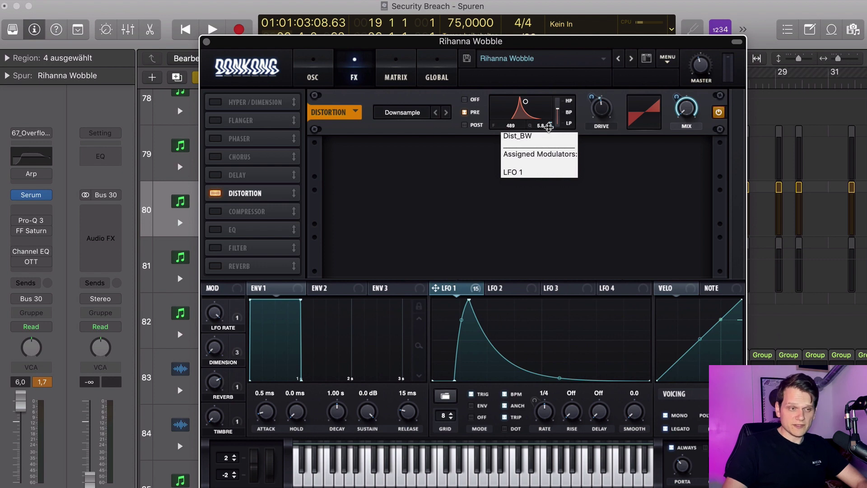
Step: Switch the compressor, EQ and filter modules back on in Serum's effects
{"action": "left_click", "coordinate": [215, 211]}
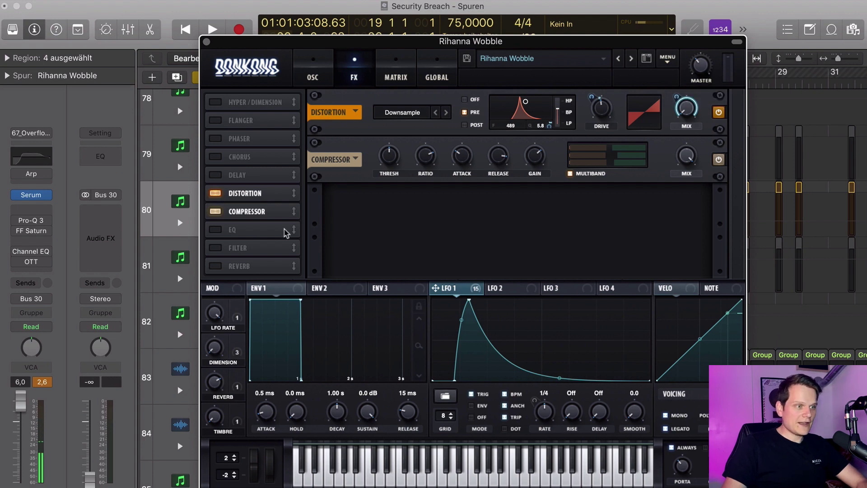
{"action": "left_click", "coordinate": [215, 230]}
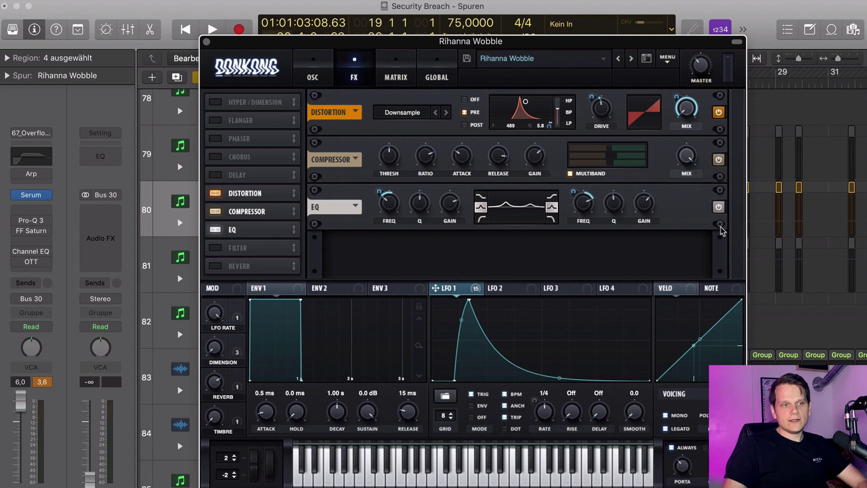
{"action": "left_click", "coordinate": [234, 248]}
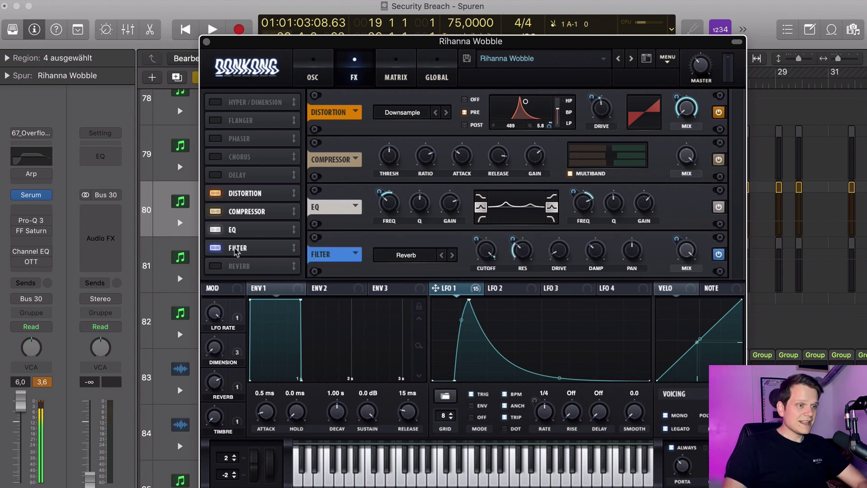
Step: Check the type categories of the effects filter while keeping the Reverb type
{"action": "left_click", "coordinate": [411, 259]}
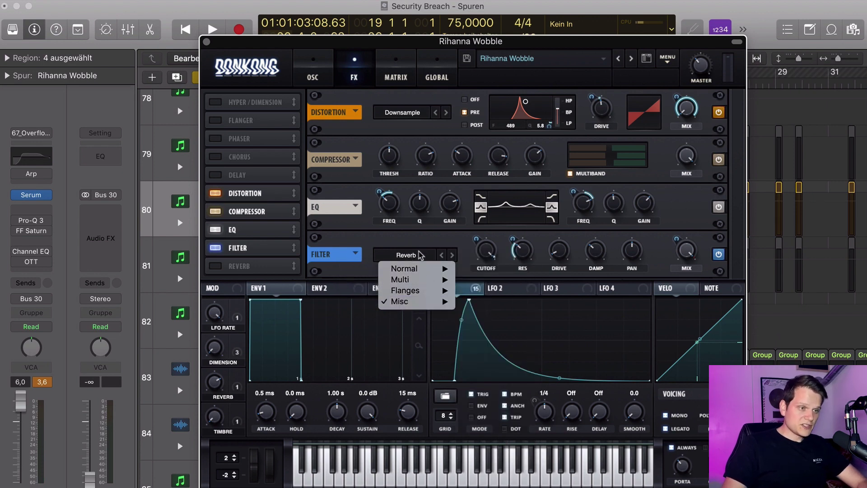
{"action": "left_click", "coordinate": [416, 250]}
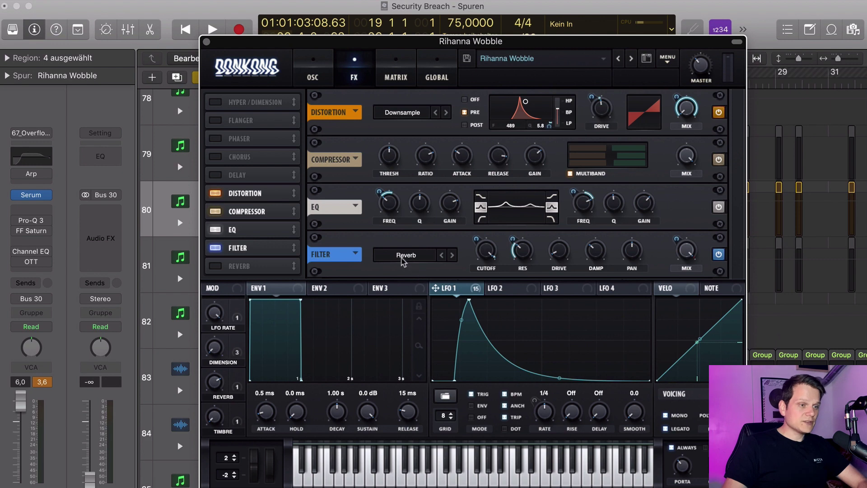
{"action": "left_click", "coordinate": [425, 291]}
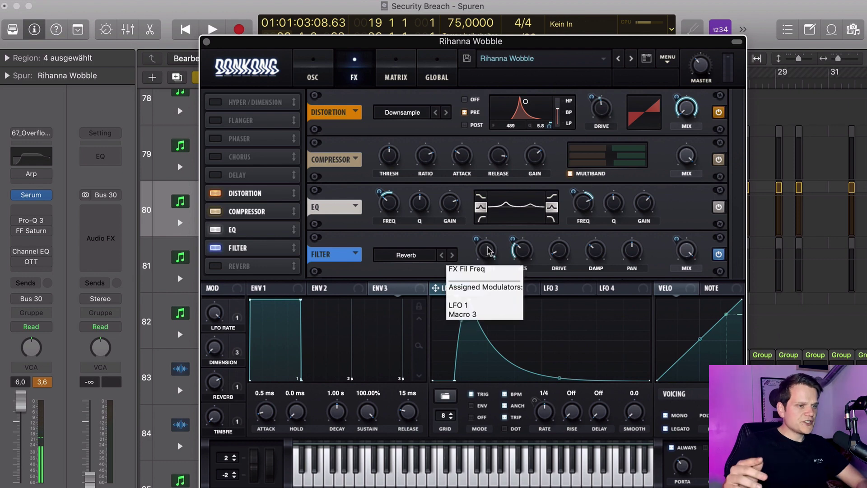
Step: Try an LFO 1 modulation amount of 70 on the effects filter's cutoff and check the resonance modulation
{"action": "mouse_move", "coordinate": [505, 239]}
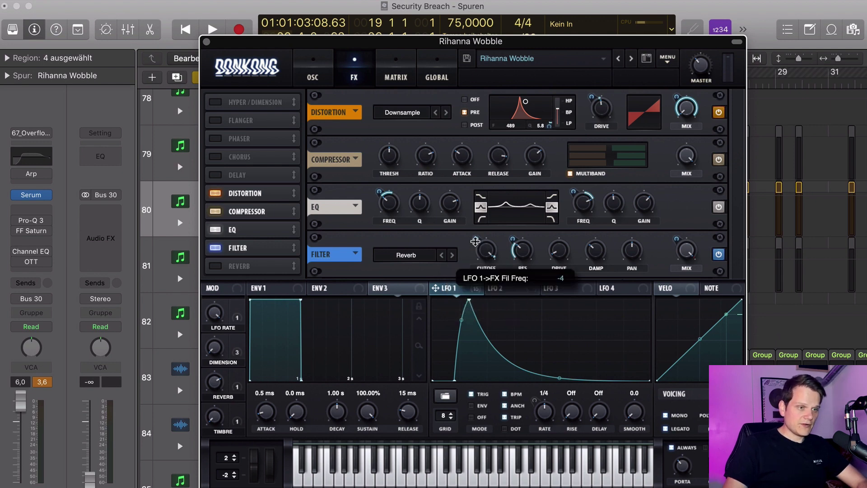
{"action": "left_click_drag", "start_coordinate": [474, 231], "coordinate": [482, 197]}
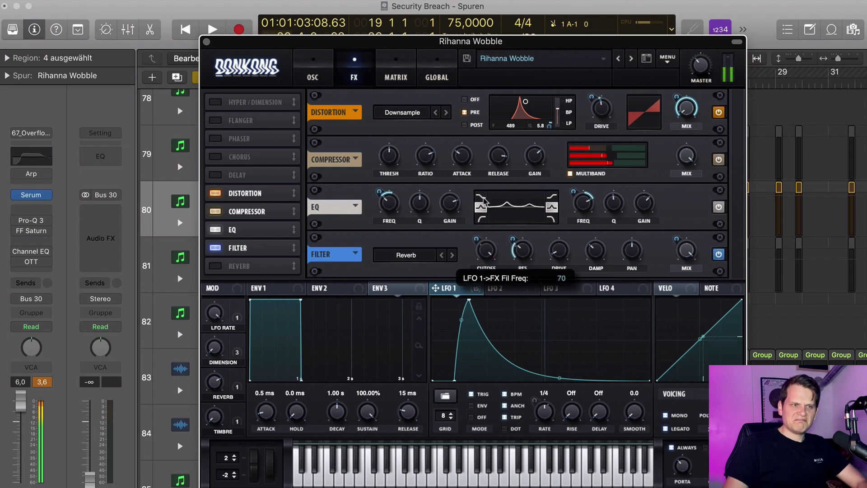
{"action": "right_click", "coordinate": [476, 239]}
{"action": "left_click_drag", "start_coordinate": [476, 239], "coordinate": [478, 185]}
{"action": "right_click", "coordinate": [481, 258]}
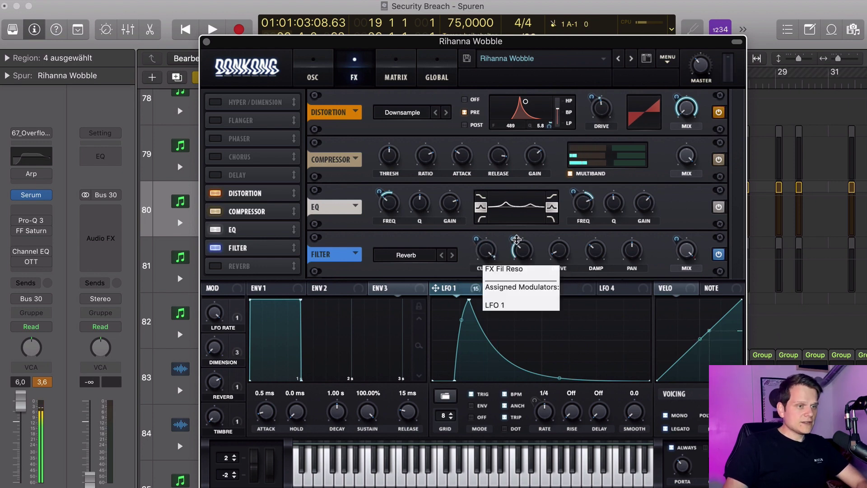
{"action": "left_click", "coordinate": [525, 260]}
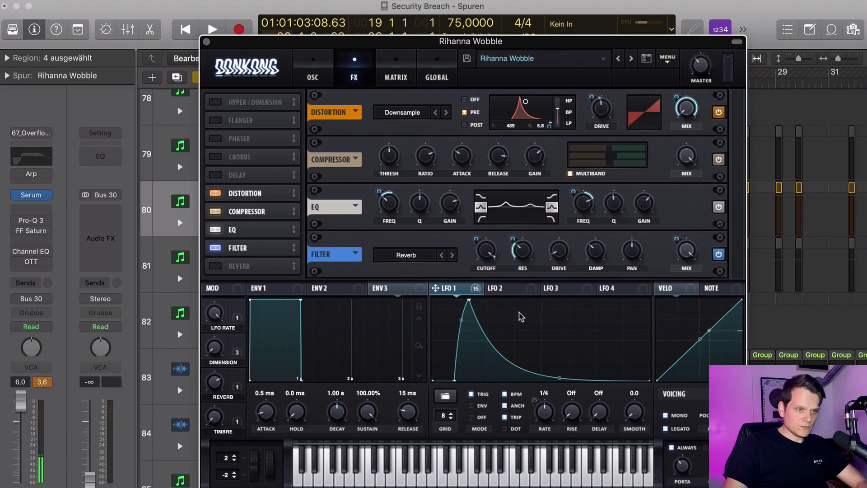
Step: Switch Serum's reverb module back on and review its settings and mix modulation
{"action": "left_click", "coordinate": [215, 266]}
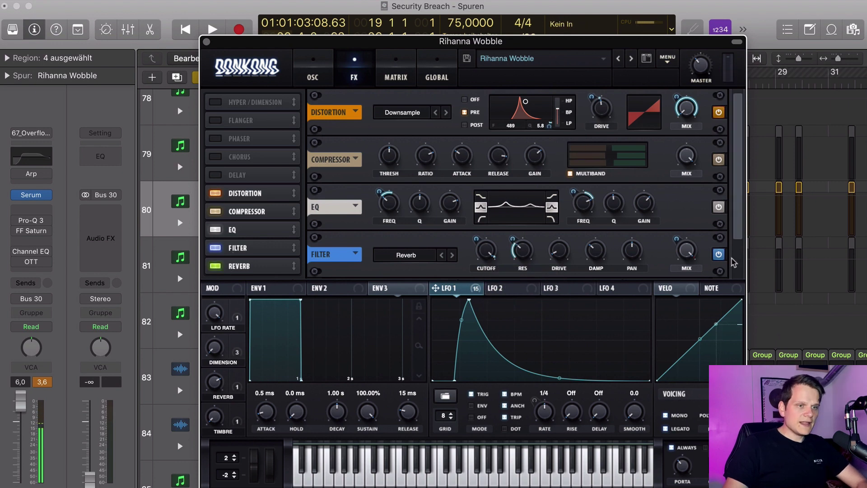
{"action": "scroll", "coordinate": [720, 275], "scroll_direction": "down", "scroll_amount": 2}
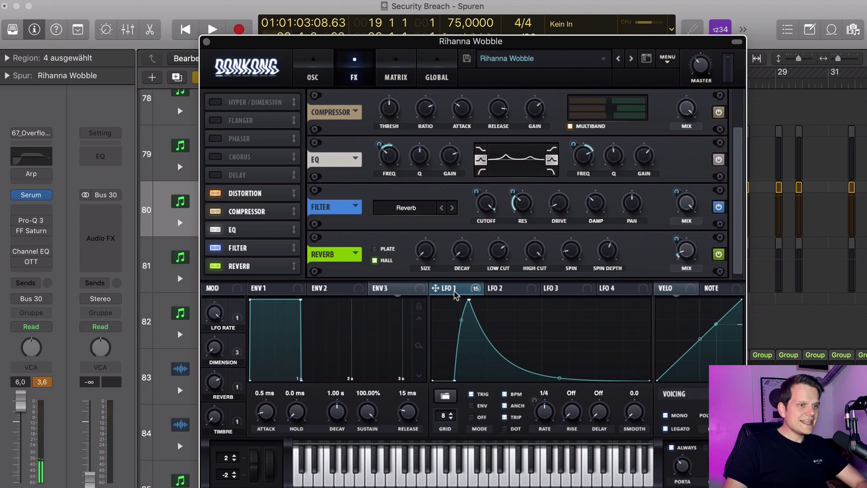
{"action": "mouse_move", "coordinate": [690, 257]}
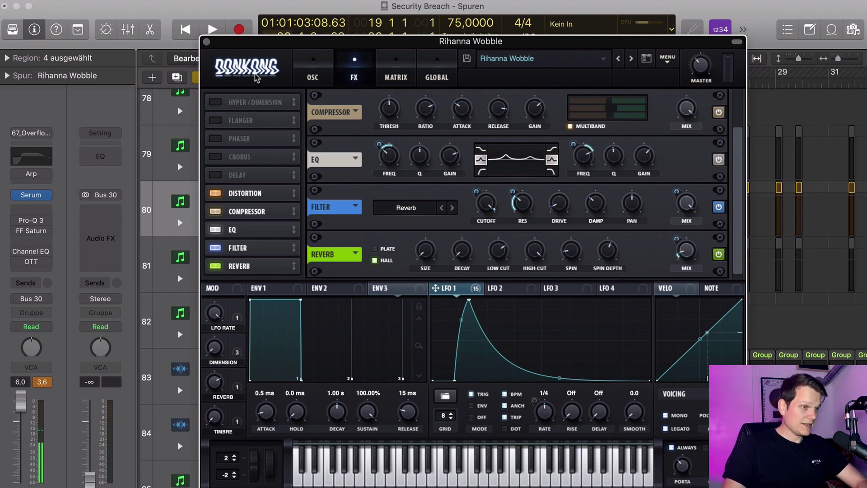
Step: Re-enable the Pro-Q 3 insert on the Rihanna Wobble track and bring its editor into full view
{"action": "key", "text": "v"}
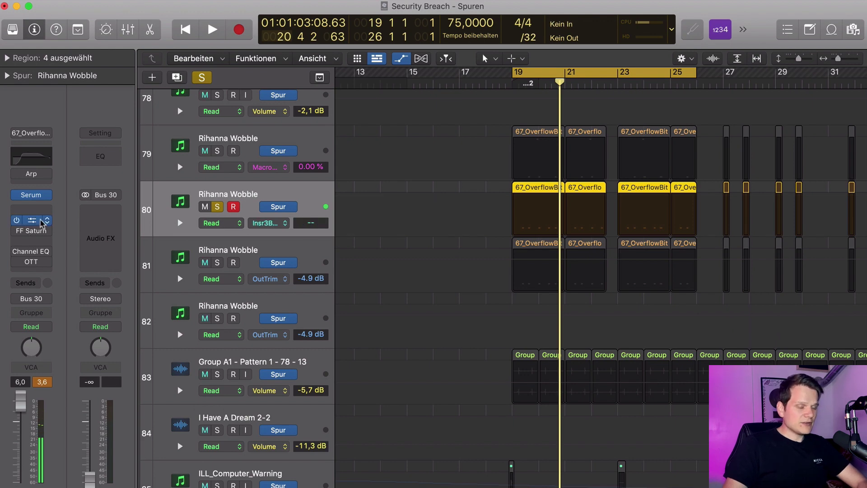
{"action": "left_click", "coordinate": [41, 221]}
{"action": "left_click_drag", "start_coordinate": [712, 193], "coordinate": [548, 77]}
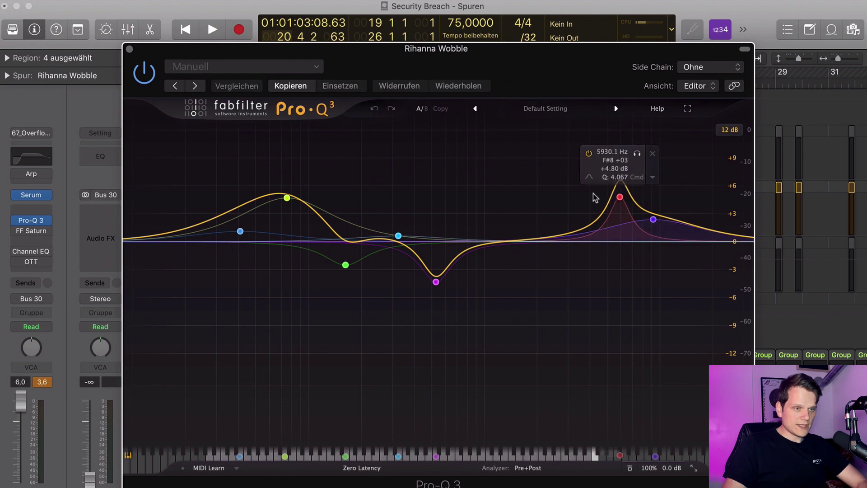
Step: Inspect the individual boost and cut bands of the Pro-Q 3 curve
{"action": "left_click", "coordinate": [653, 219]}
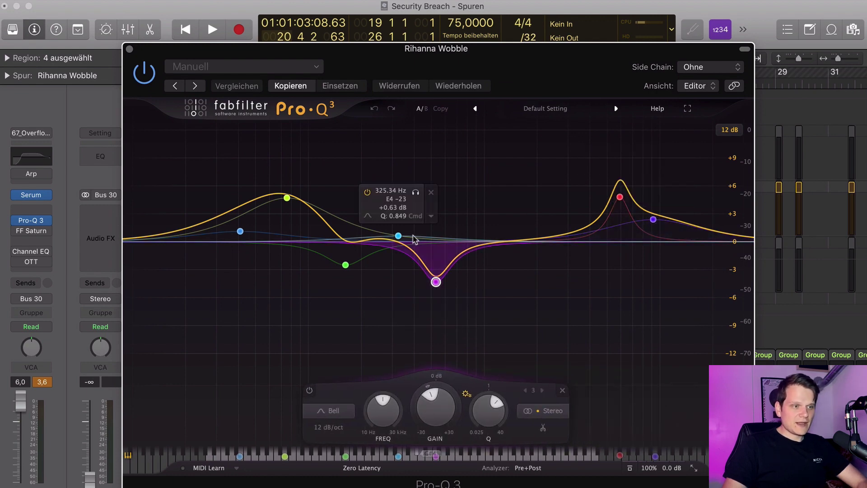
{"action": "left_click", "coordinate": [321, 244]}
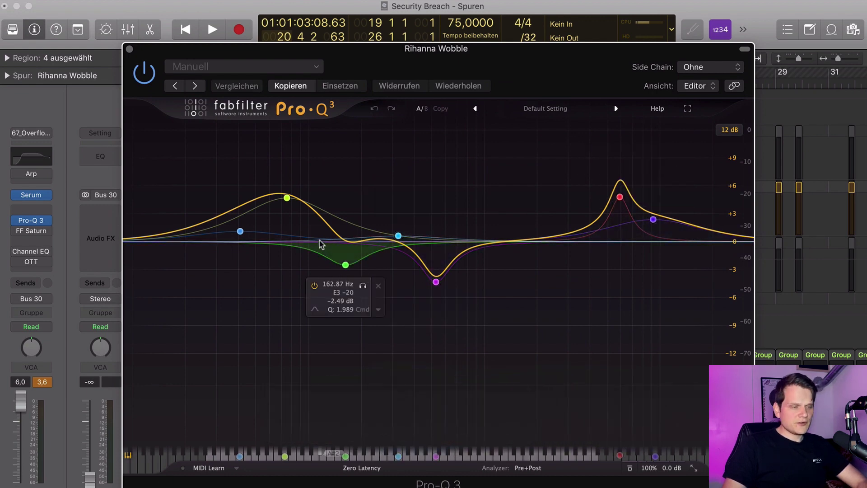
{"action": "left_click", "coordinate": [287, 197]}
{"action": "left_click", "coordinate": [239, 232]}
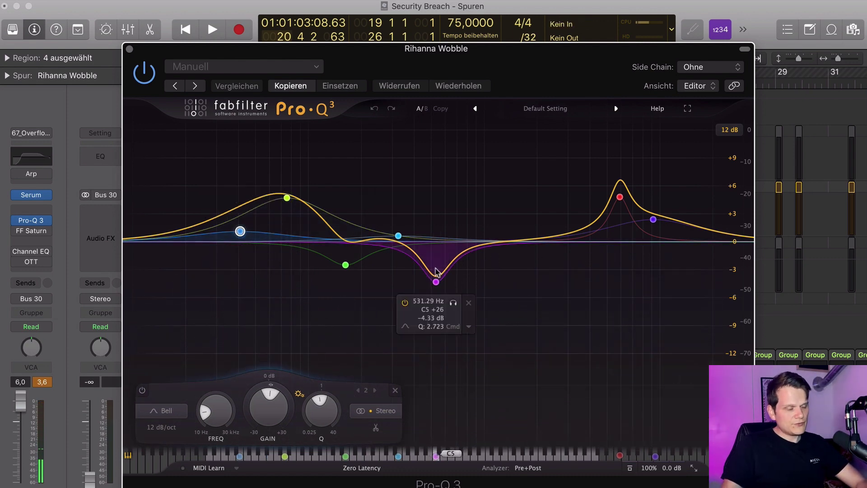
Step: Recheck and close Serum's effects page, and bring the re-enabled FF Saturn editor into full view
{"action": "left_click", "coordinate": [31, 198]}
{"action": "left_click", "coordinate": [342, 83]}
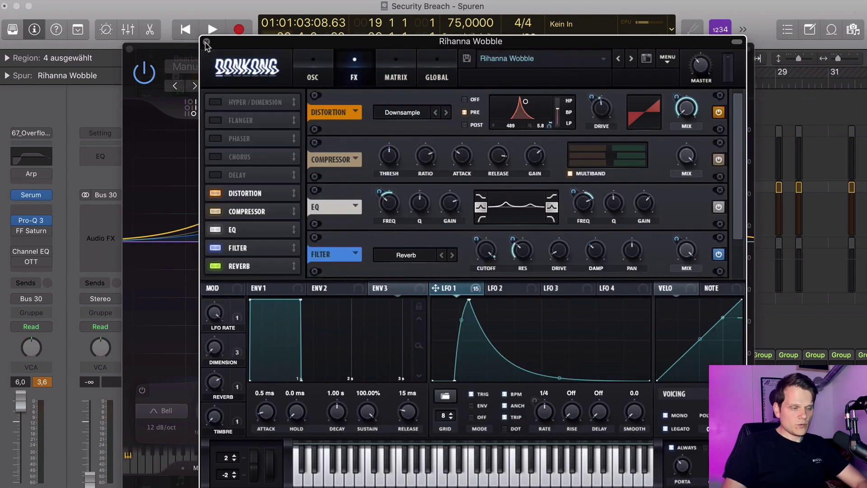
{"action": "left_click", "coordinate": [206, 43]}
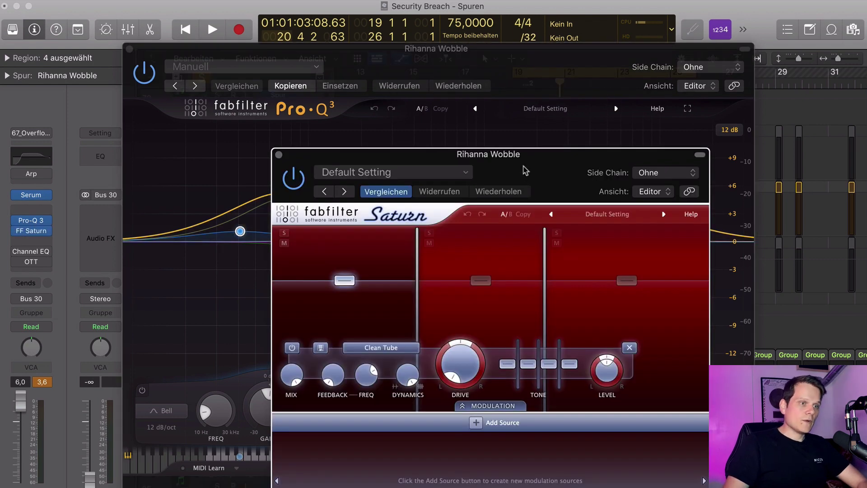
{"action": "left_click_drag", "start_coordinate": [515, 183], "coordinate": [490, 43]}
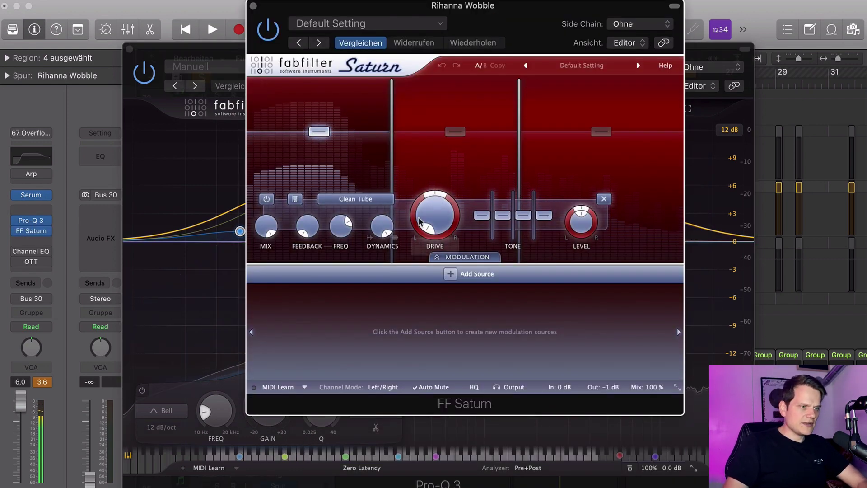
Step: Inspect the distortion and drive settings of Saturn's middle and high bands
{"action": "left_click", "coordinate": [457, 132]}
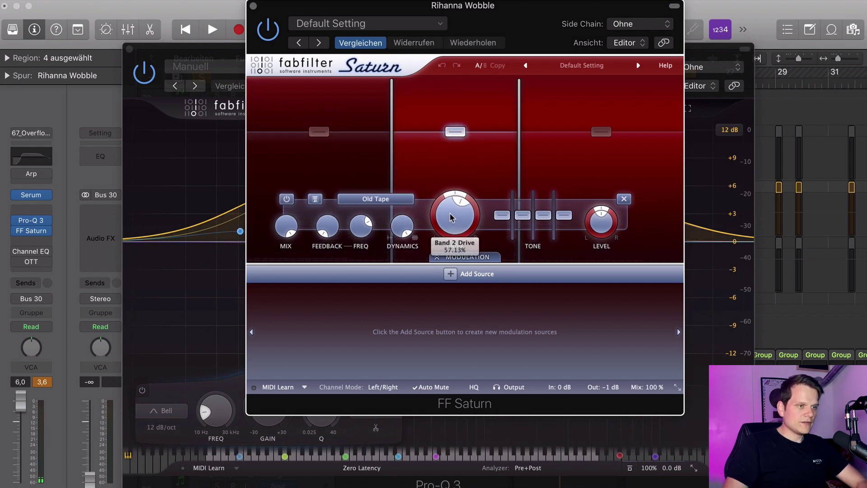
{"action": "left_click", "coordinate": [602, 131]}
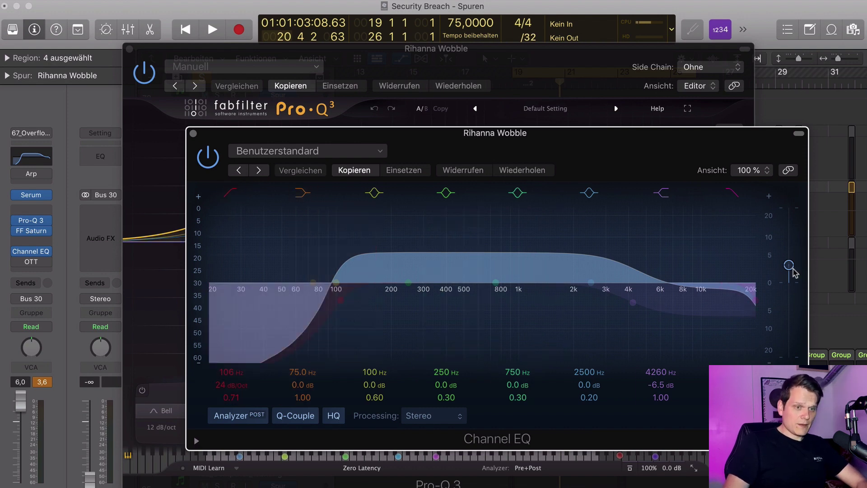
Step: Raise the Channel EQ's overall gain slightly and set its high-shelf band's frequency to 4240 Hz
{"action": "left_click_drag", "start_coordinate": [789, 266], "coordinate": [790, 266]}
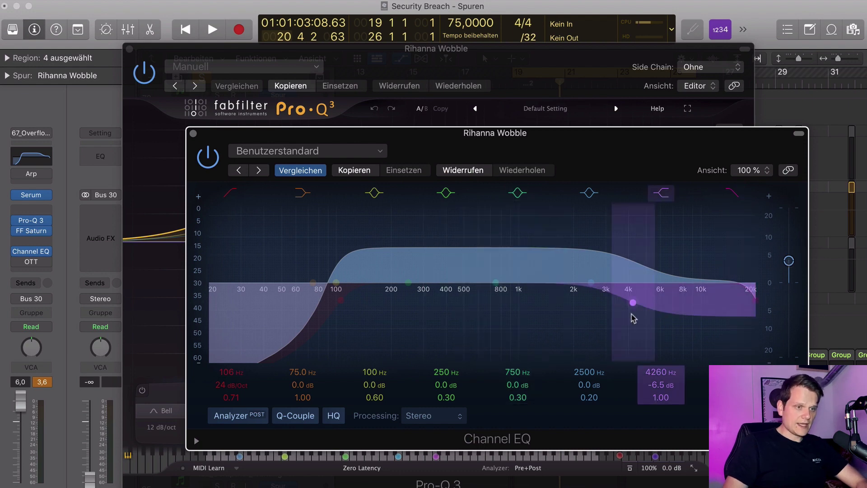
{"action": "left_click_drag", "start_coordinate": [634, 319], "coordinate": [632, 316]}
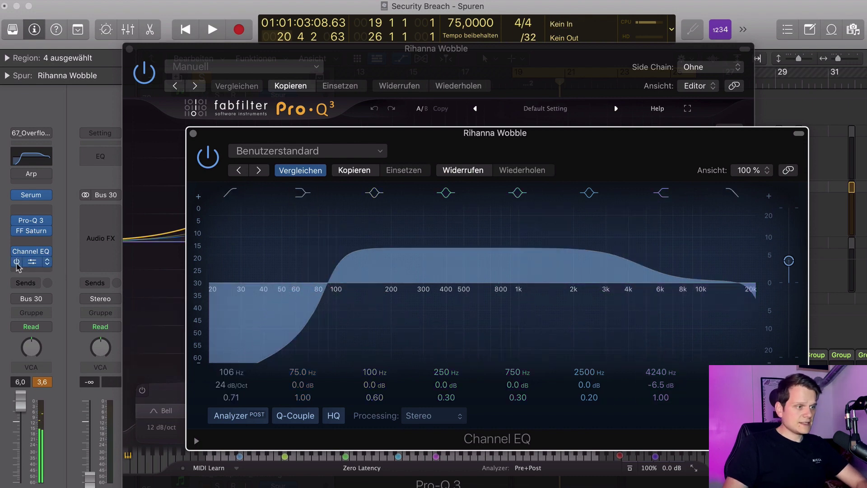
Step: Re-enable the OTT insert on the Rihanna Wobble track, then review its compressor settings and close its editor
{"action": "left_click", "coordinate": [33, 262]}
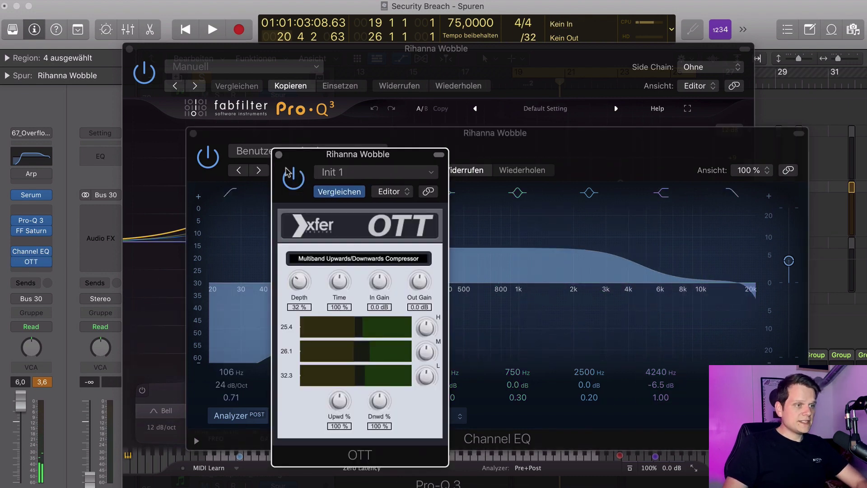
{"action": "left_click", "coordinate": [278, 155]}
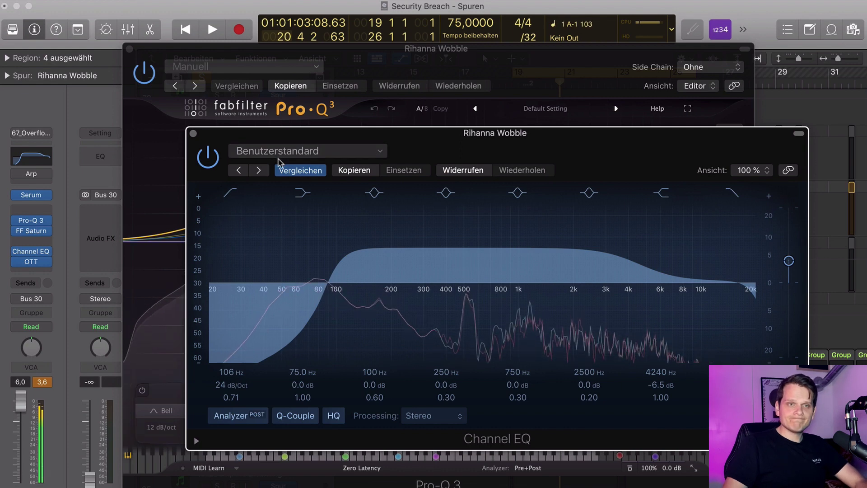